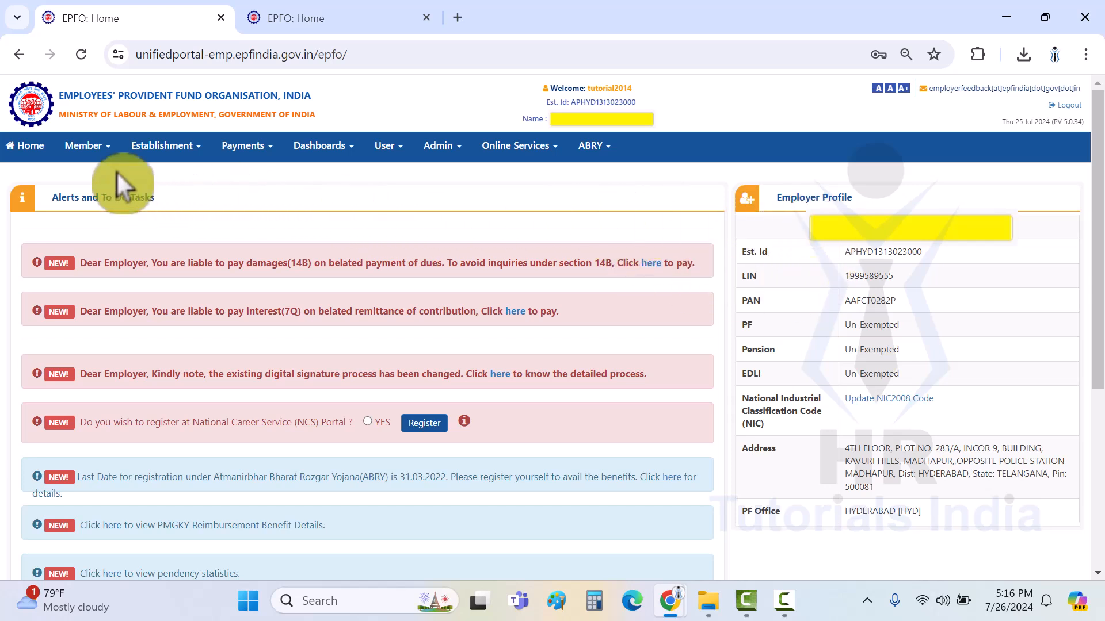
Open the members' joint declaration change requests
click(109, 153)
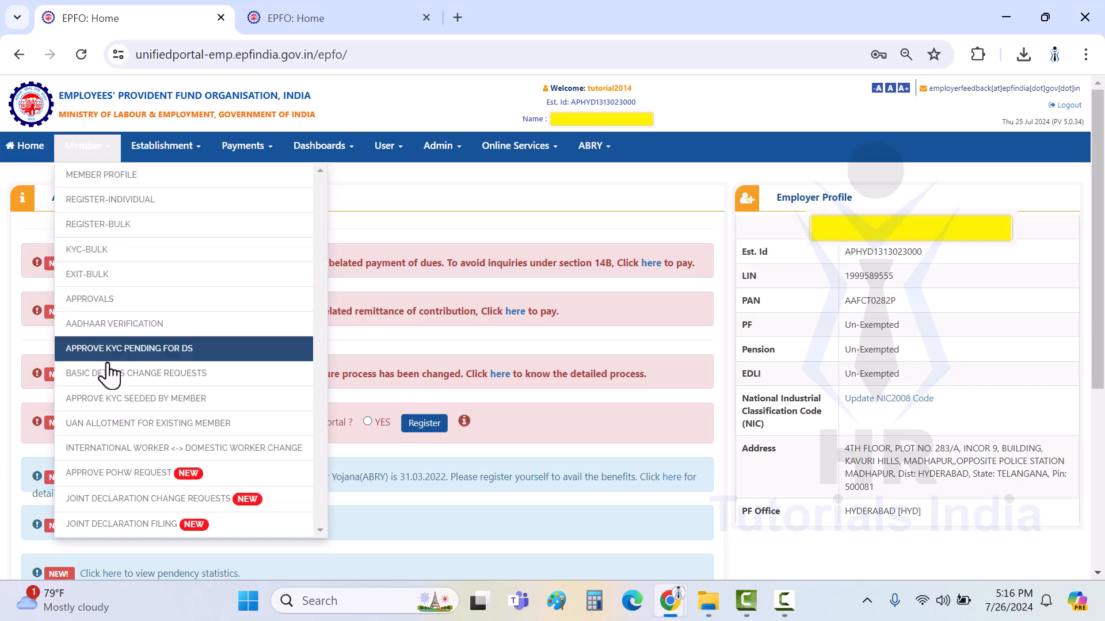
click(179, 506)
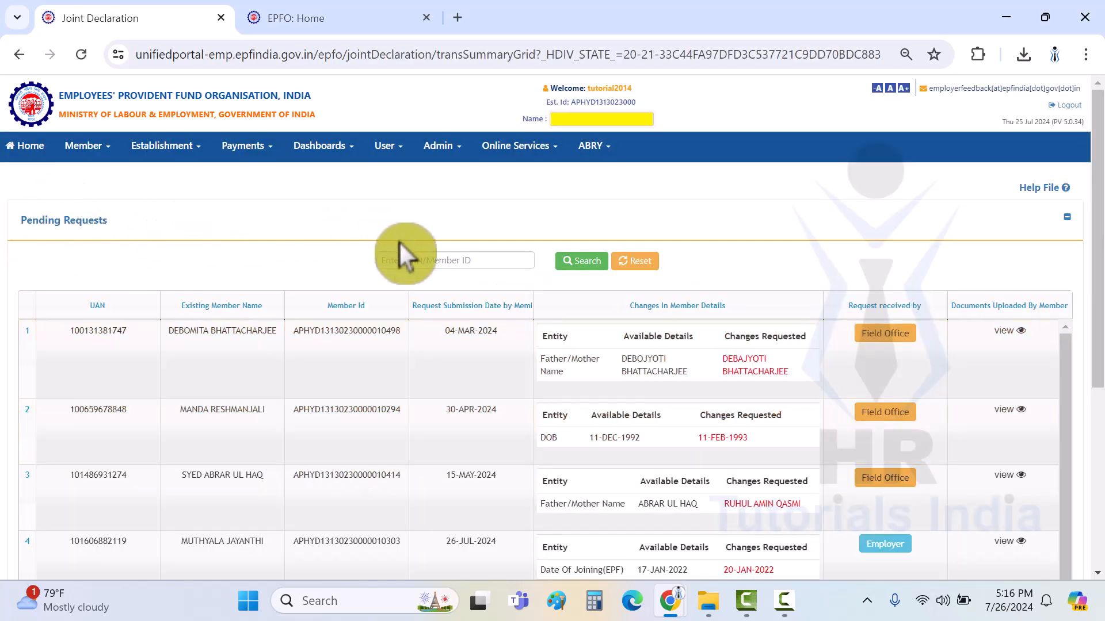
Review the pending requests, comparing available details with the requested changes and checking whether the employer or field office received each one
scroll(406, 248, down, 3)
scroll(423, 305, up, 1)
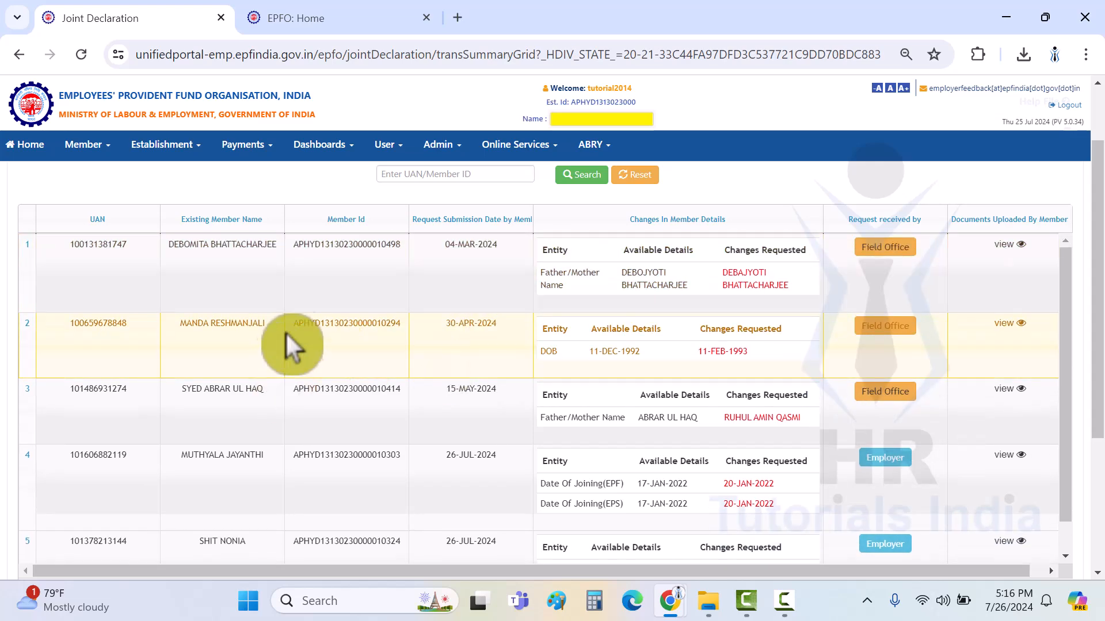
scroll(289, 330, down, 1)
scroll(365, 424, down, 2)
scroll(365, 431, up, 6)
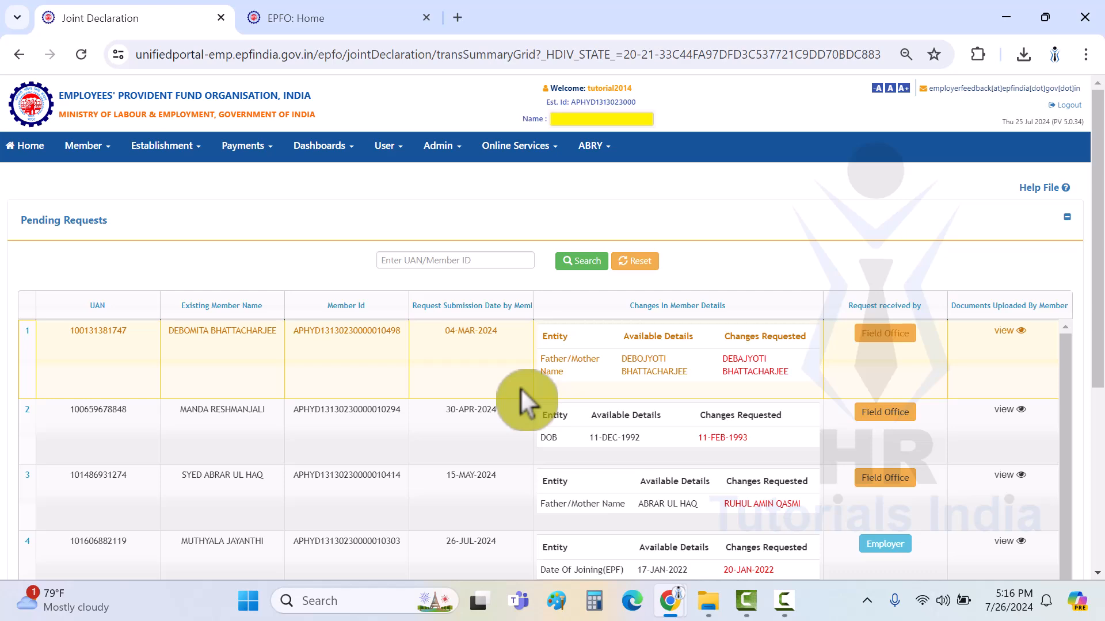
scroll(628, 383, down, 1)
scroll(630, 387, up, 1)
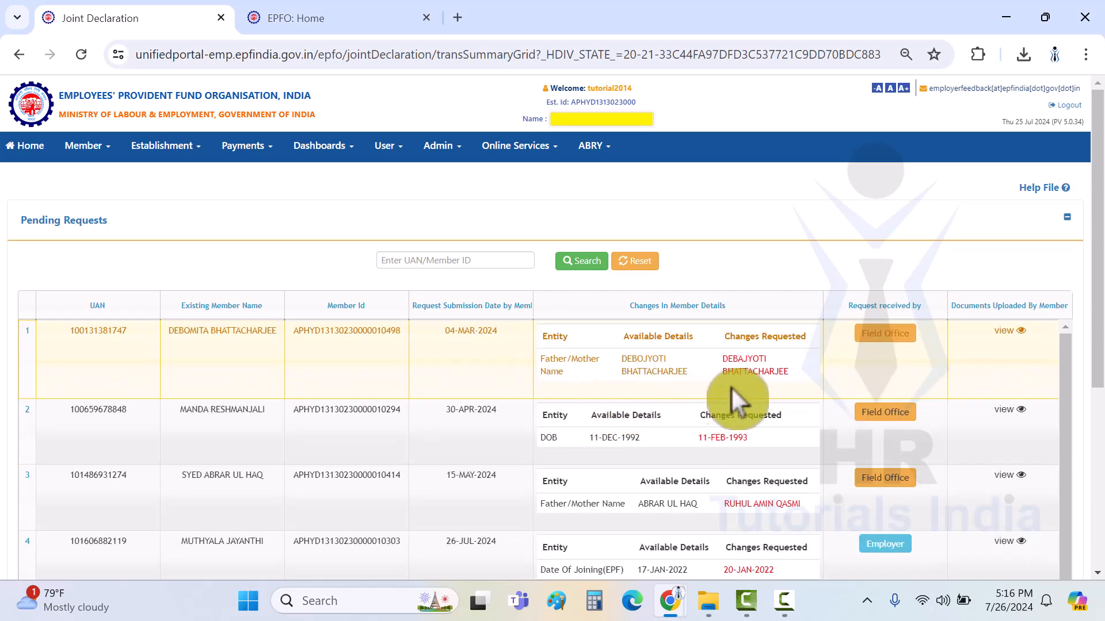
scroll(740, 437, down, 1)
scroll(744, 468, down, 4)
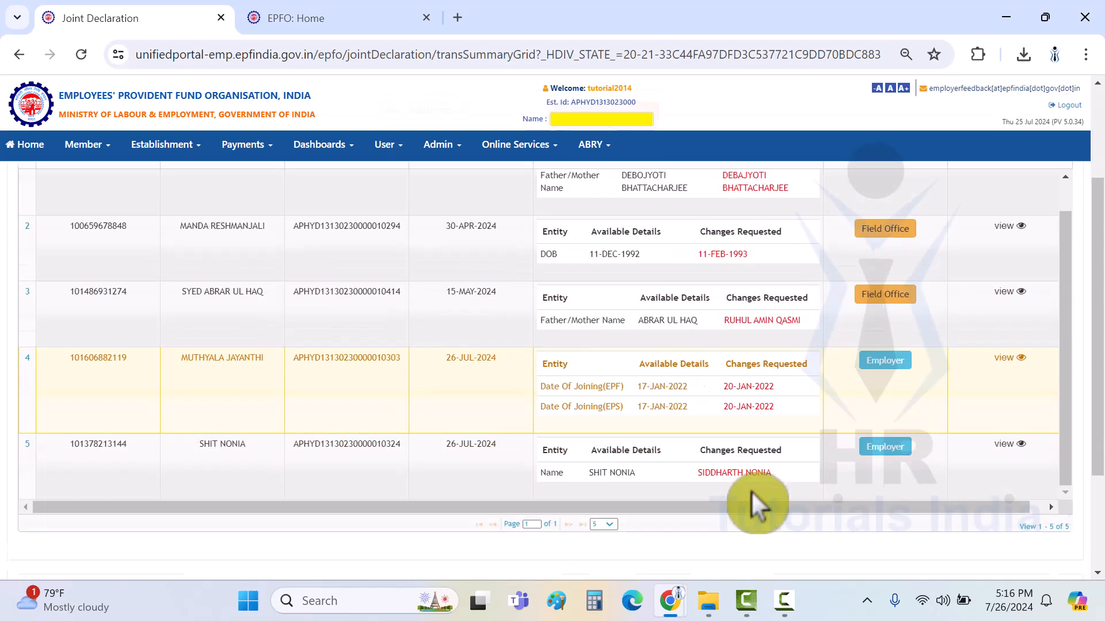
scroll(652, 410, up, 5)
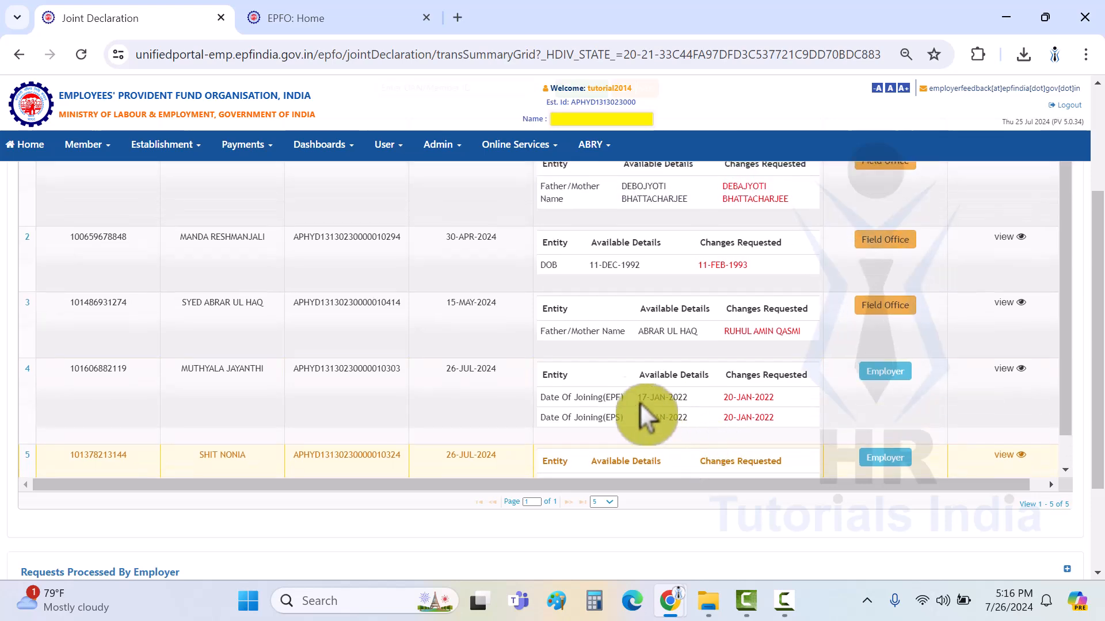
scroll(669, 395, down, 2)
scroll(766, 362, down, 1)
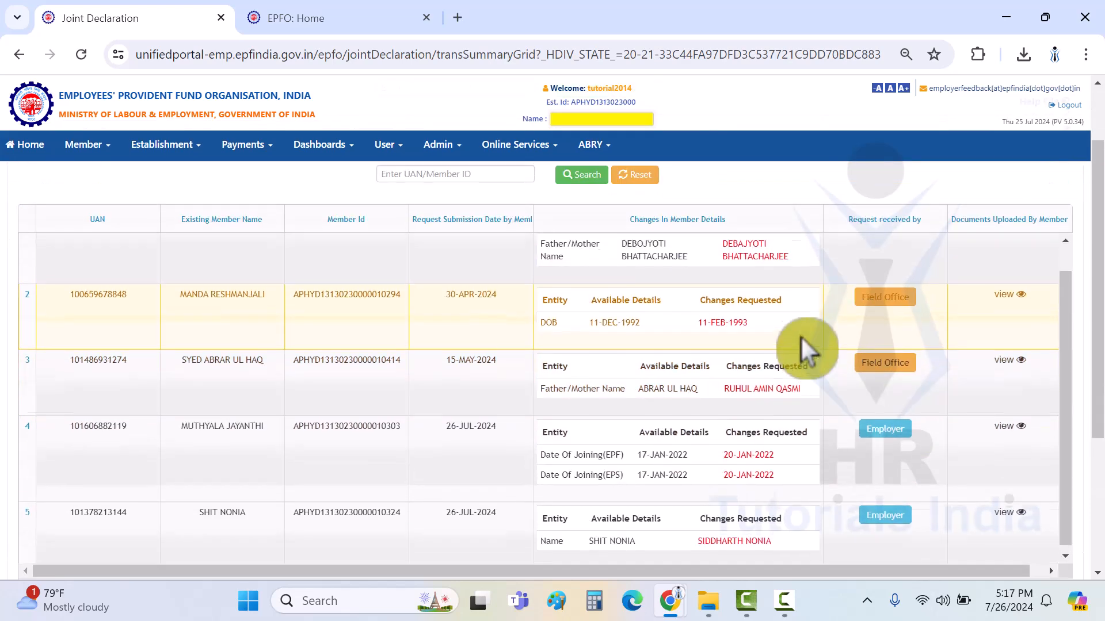
scroll(834, 299, up, 1)
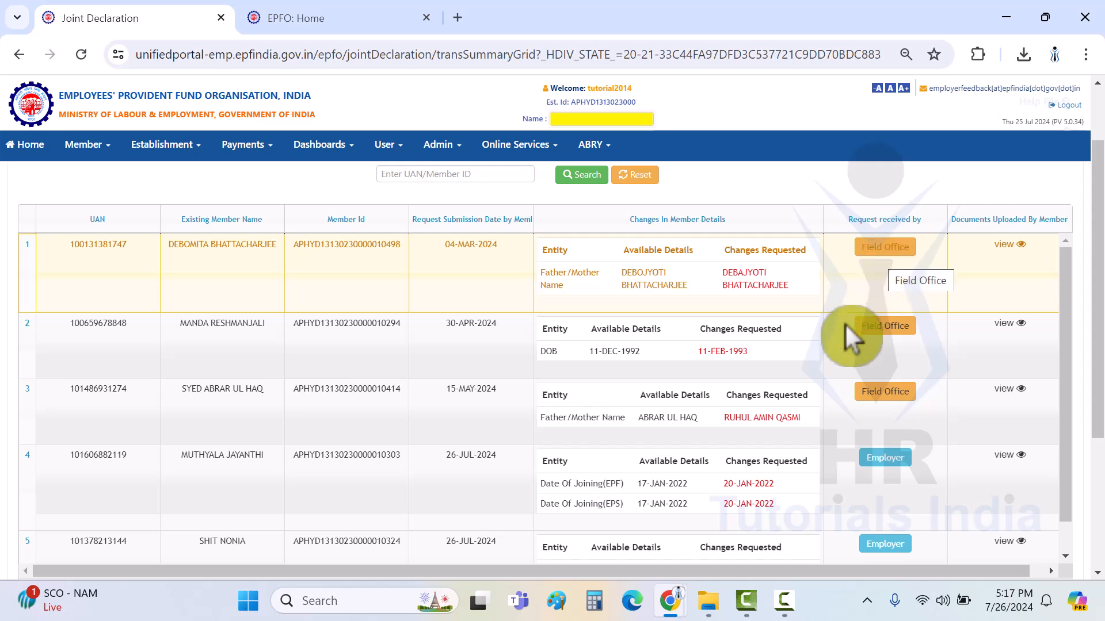
scroll(832, 351, down, 3)
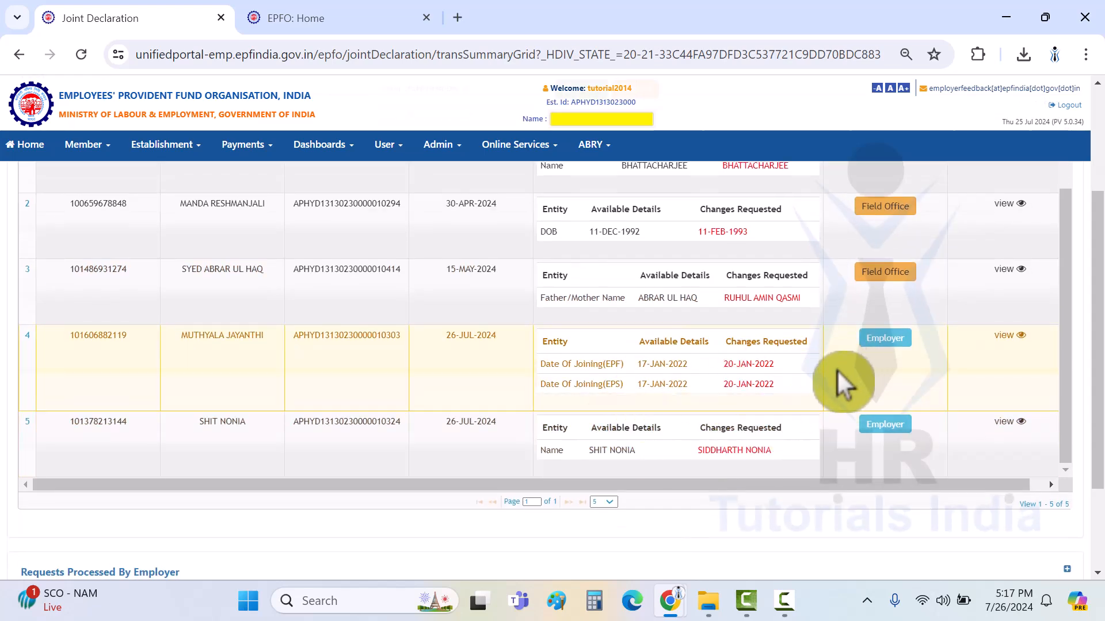
scroll(846, 374, up, 1)
scroll(877, 259, up, 3)
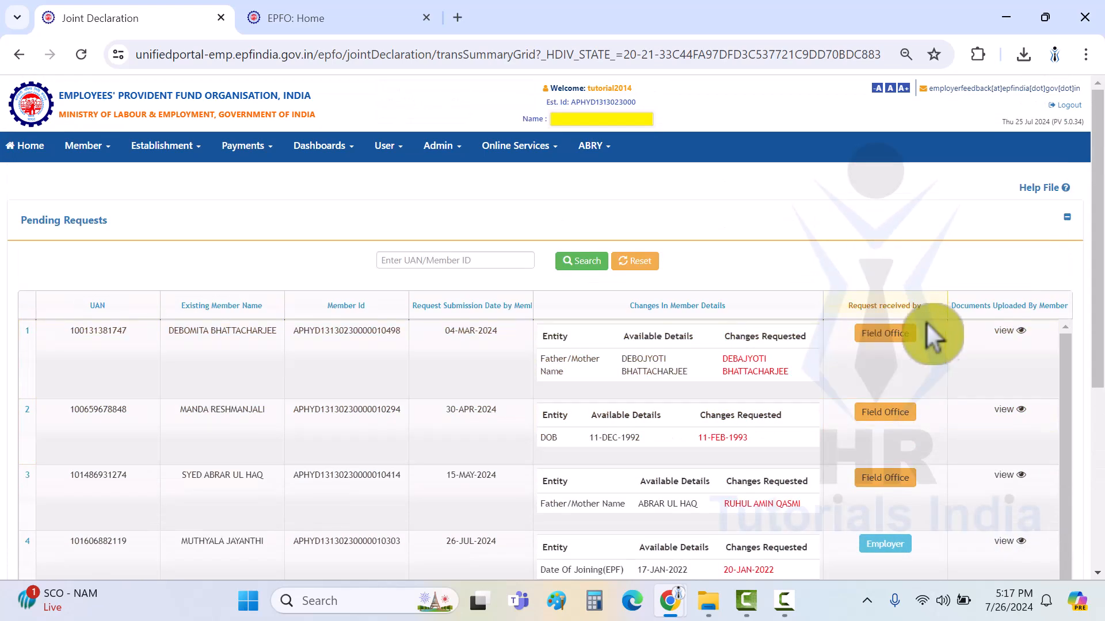
View the list of supporting documents uploaded for the fourth pending request, and close it
scroll(924, 328, down, 4)
scroll(921, 453, down, 1)
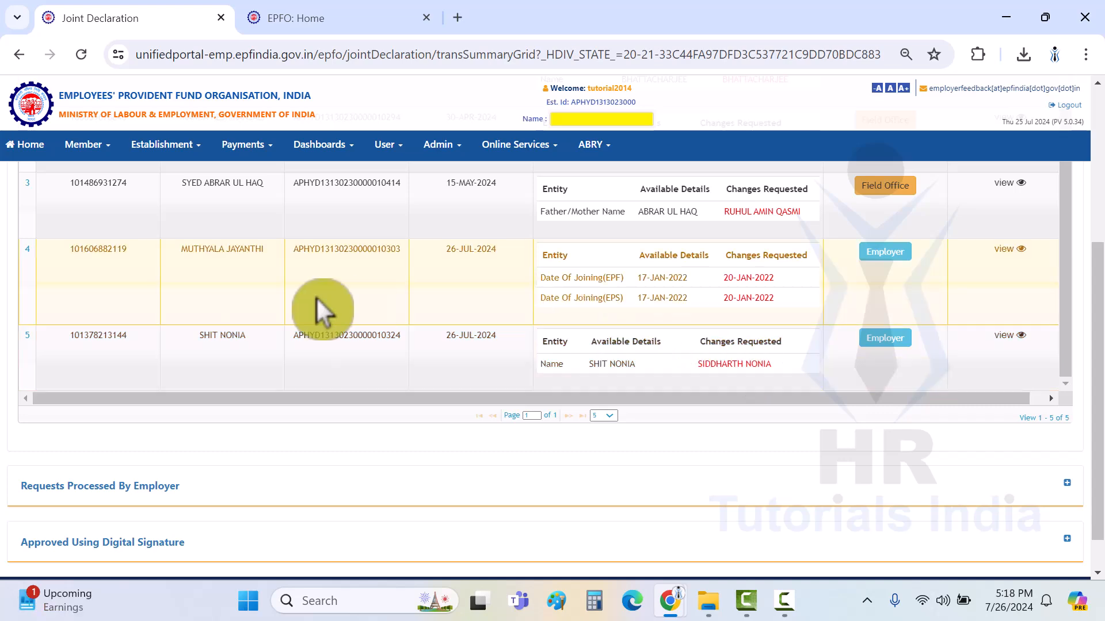
click(1011, 257)
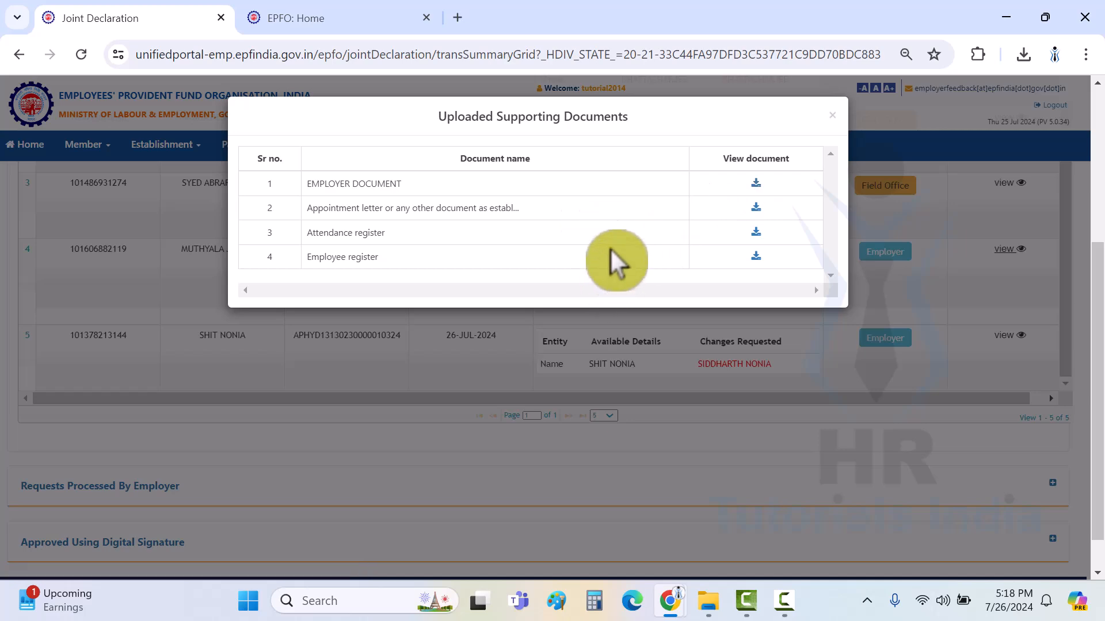
click(823, 127)
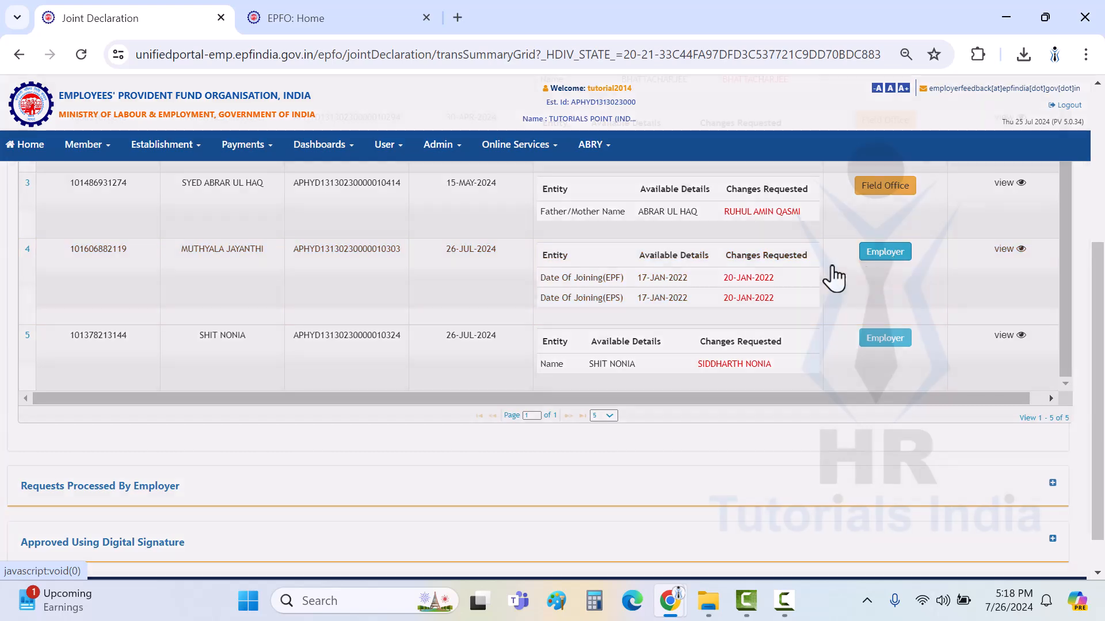
Open the fourth pending request for employer approval and compare the old and new EPF and EPS dates of joining
click(885, 251)
drag(449, 121, 640, 125)
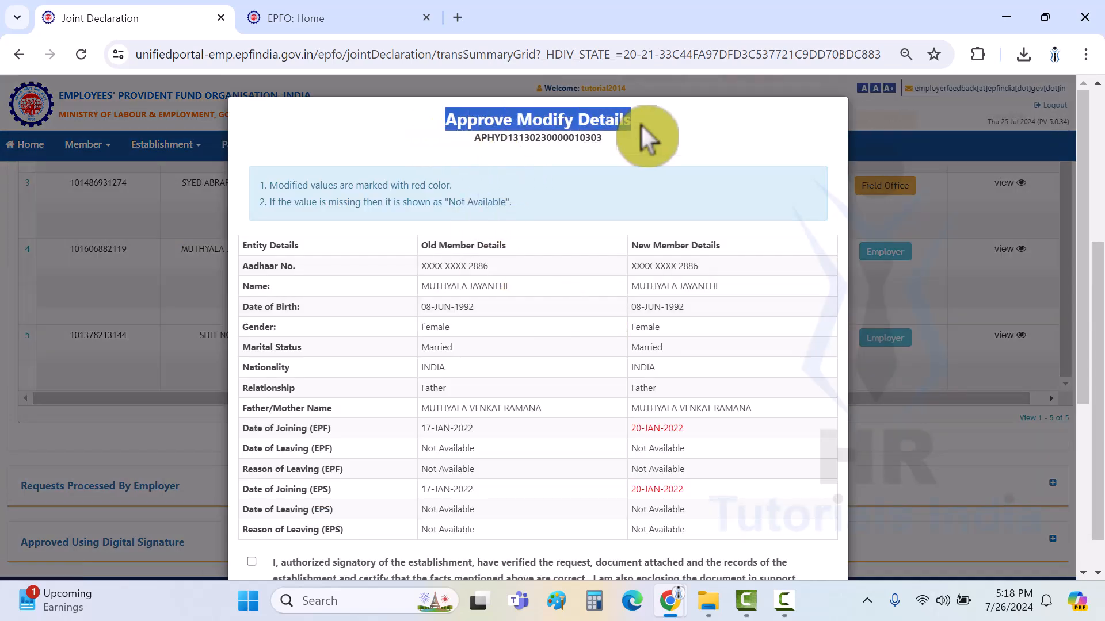
drag(270, 265, 309, 469)
click(368, 297)
scroll(369, 298, down, 1)
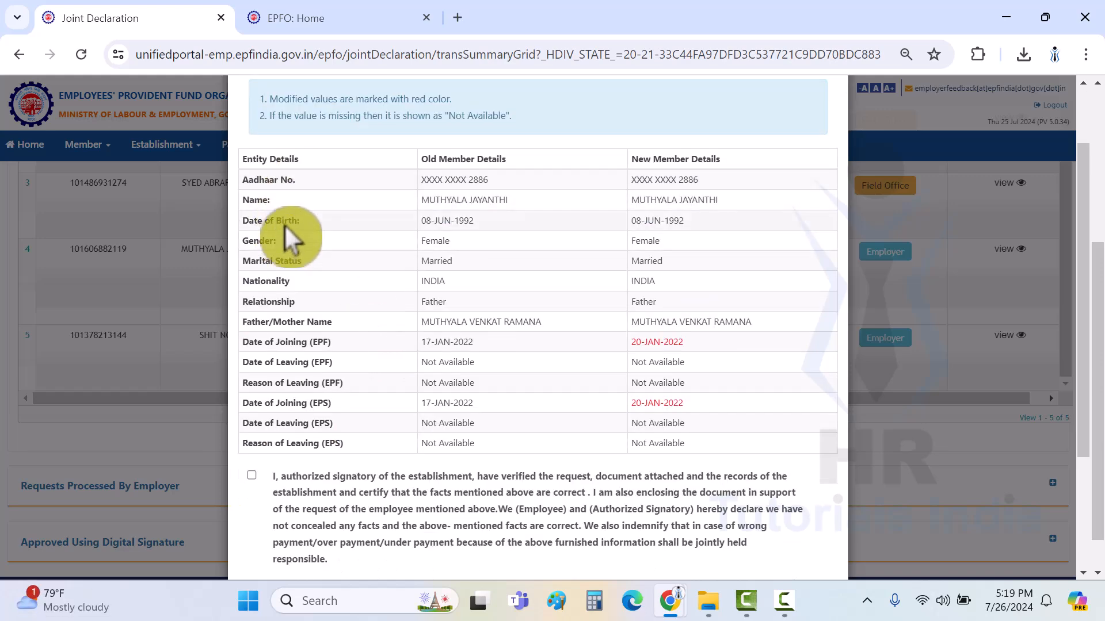
scroll(316, 301, down, 1)
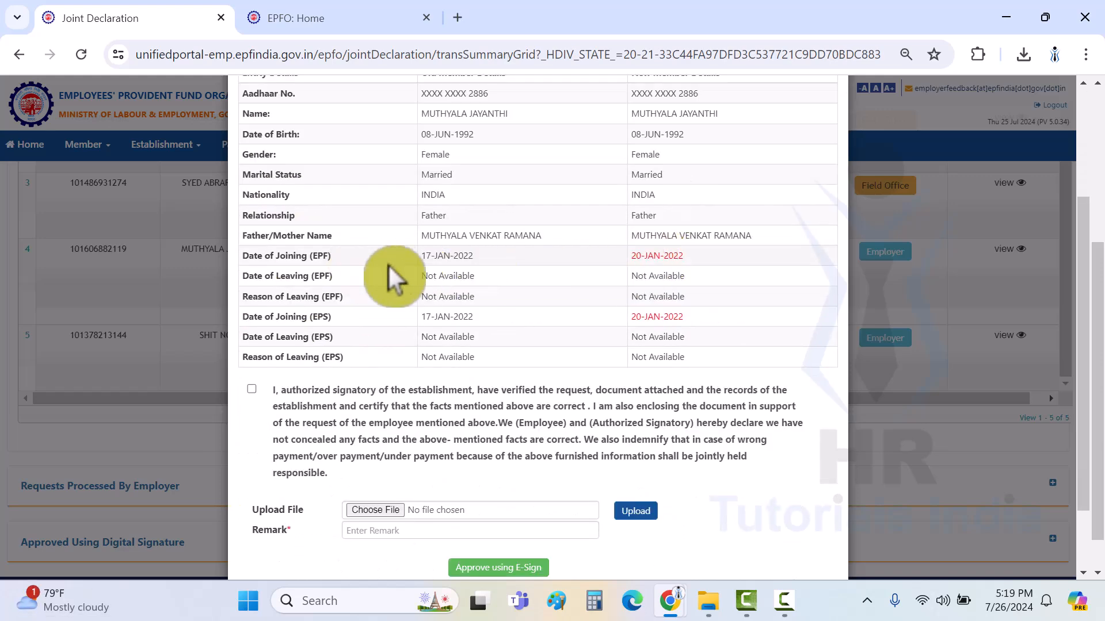
drag(258, 256, 503, 253)
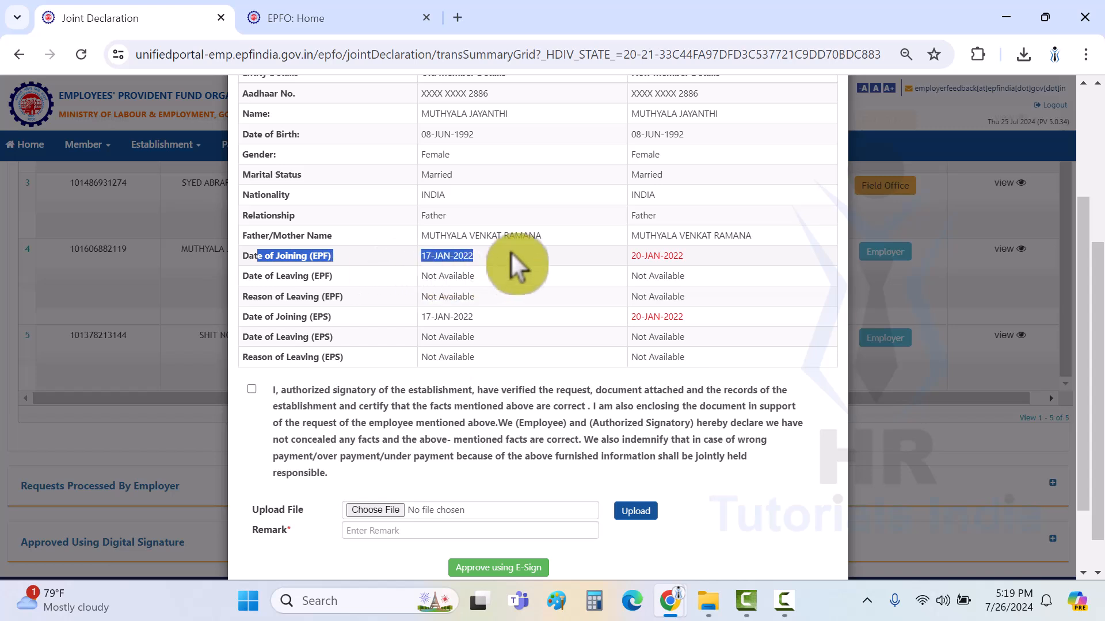
drag(262, 298, 688, 317)
click(669, 249)
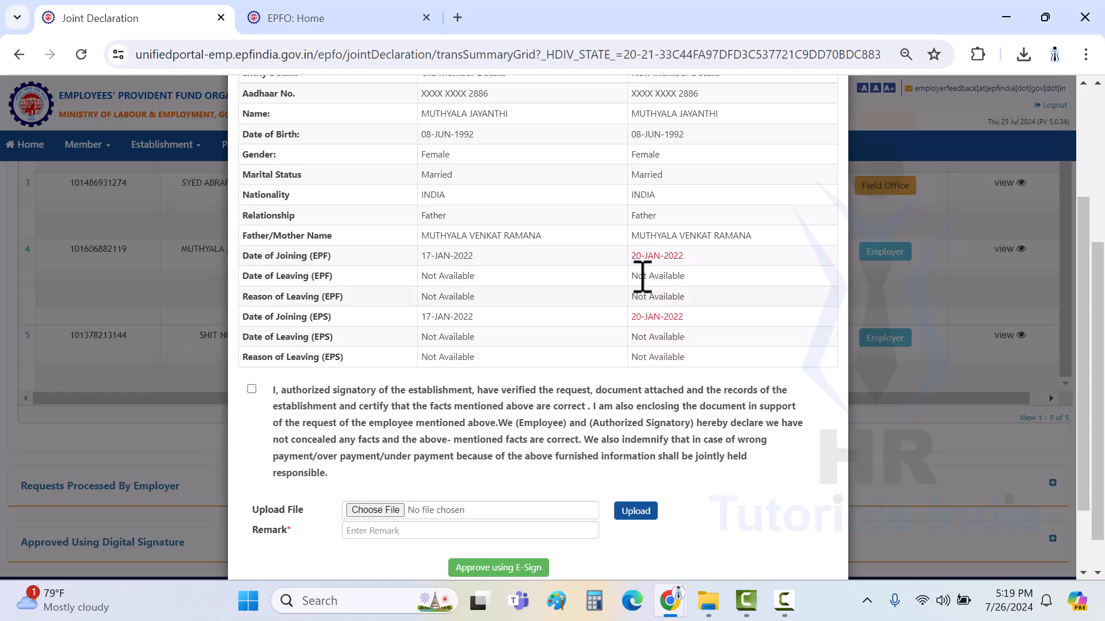
scroll(667, 297, down, 1)
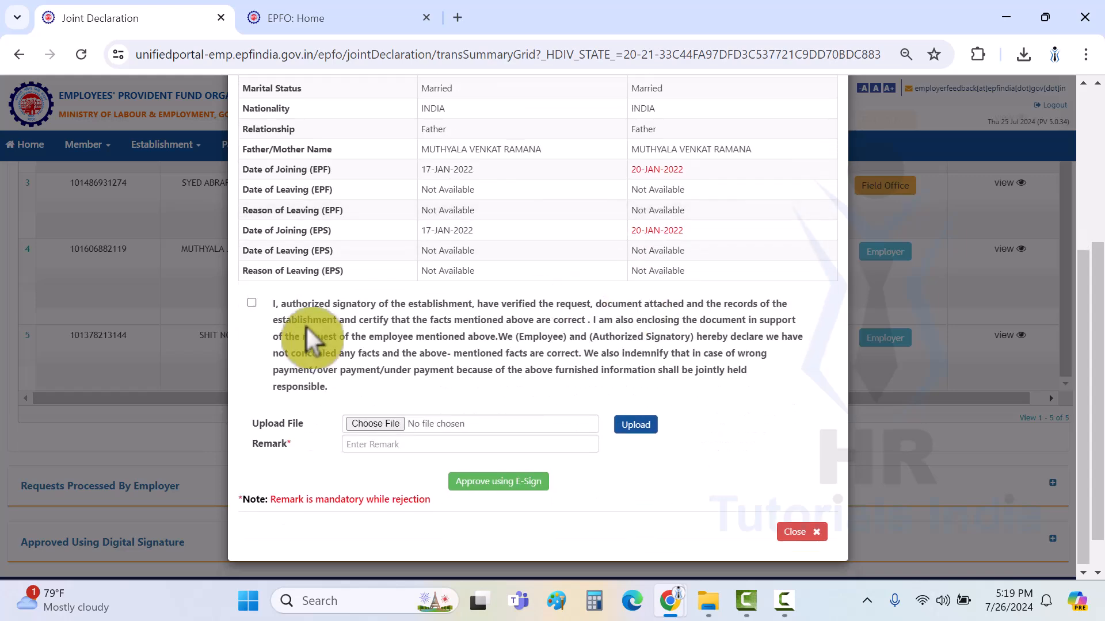
Accept the authorized signatory declaration and upload the supporting document 2024072602214328051703280146.pdf
click(252, 304)
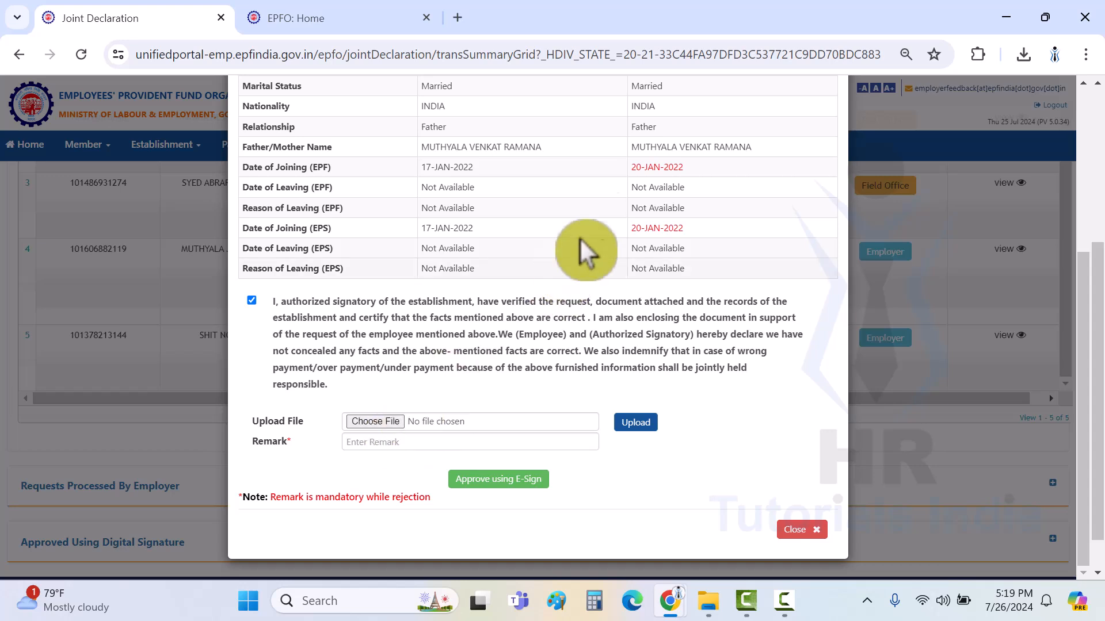
drag(629, 168, 691, 236)
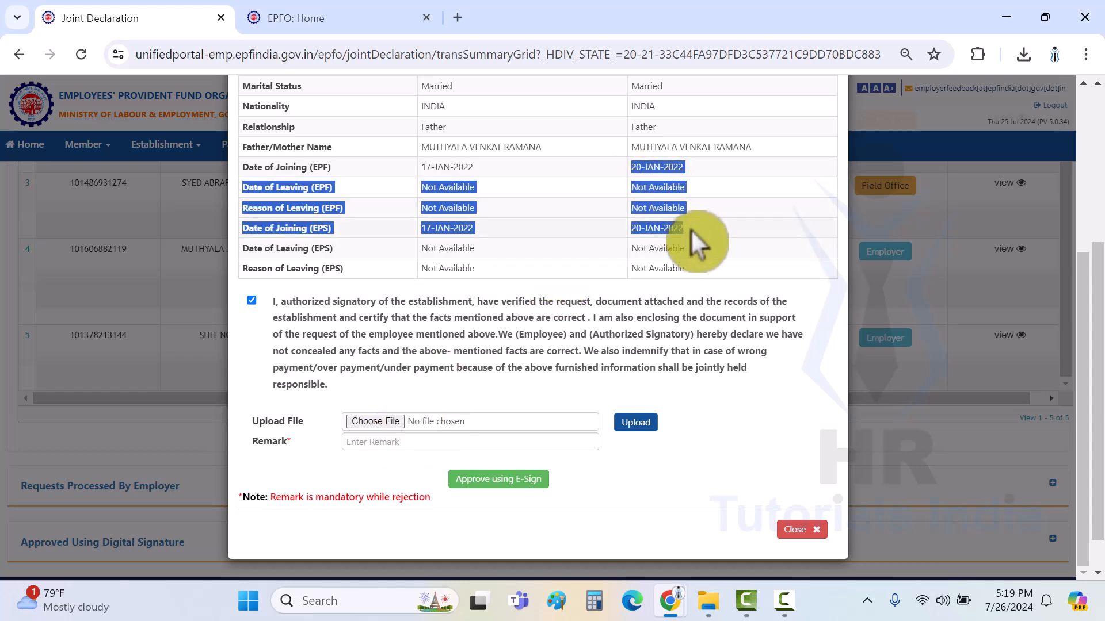
click(457, 399)
click(375, 421)
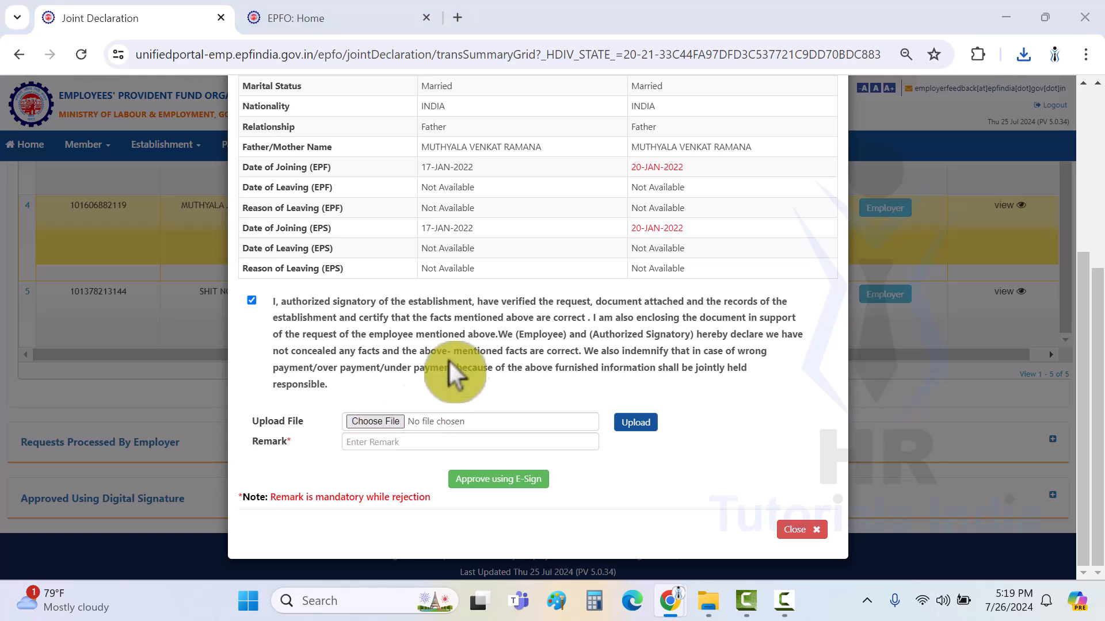
click(154, 49)
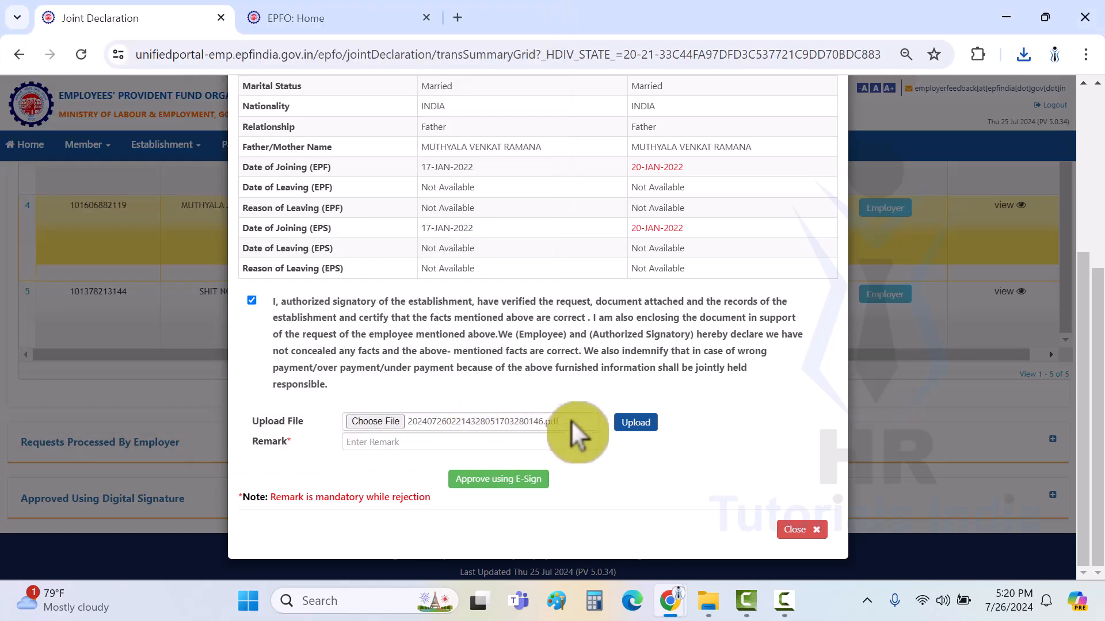
click(638, 429)
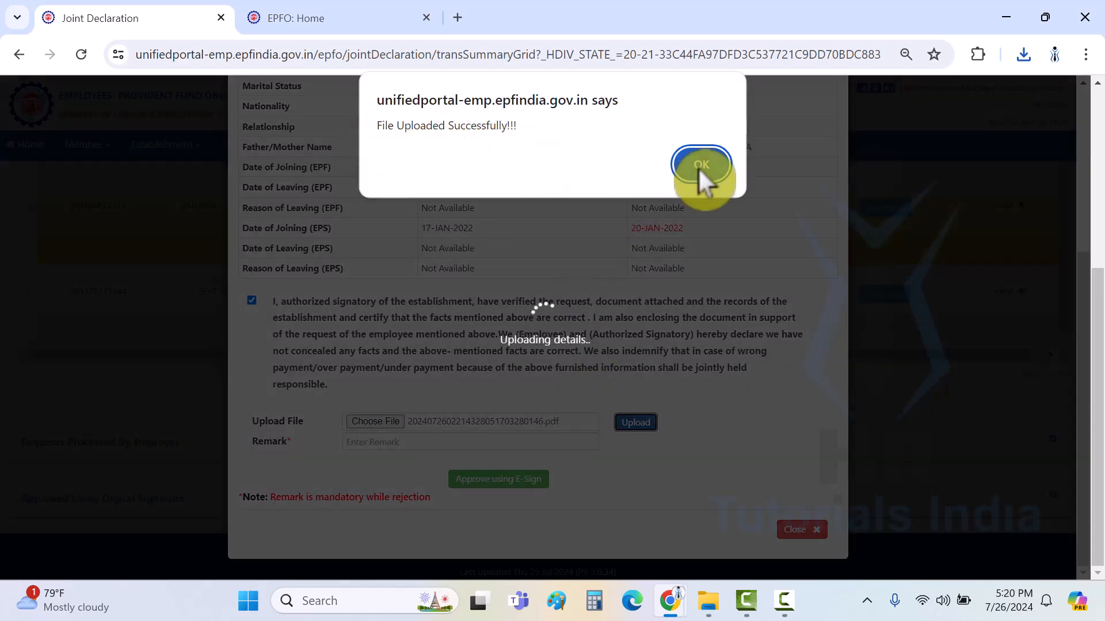
click(699, 167)
Enter the remark "Approved" and approve the modified member details using E-Sign
click(476, 442)
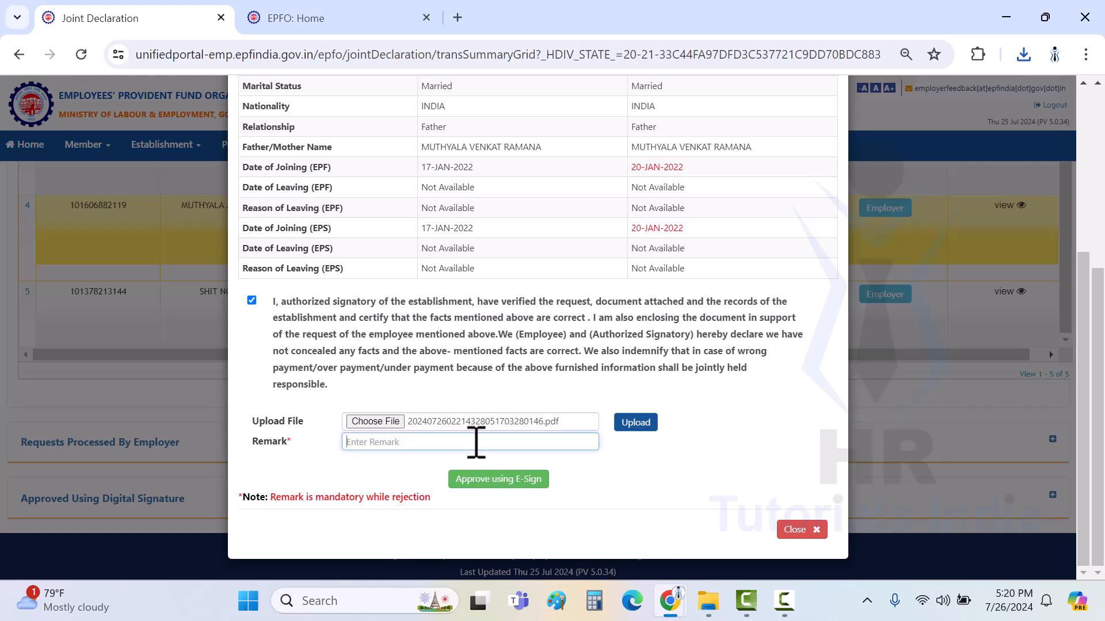
text(Approved)
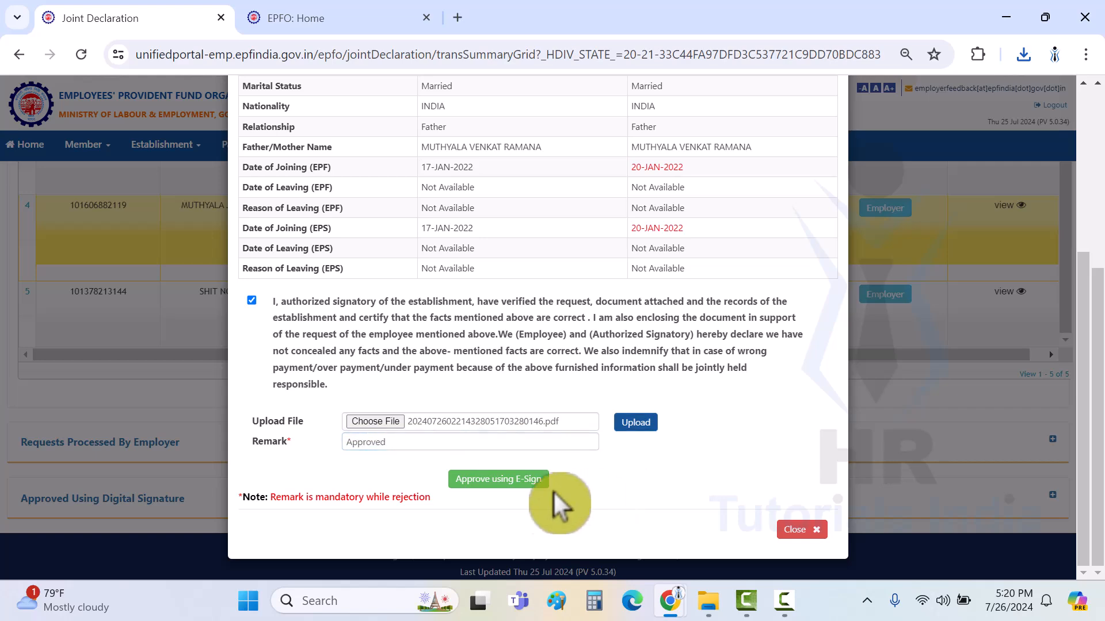
click(496, 481)
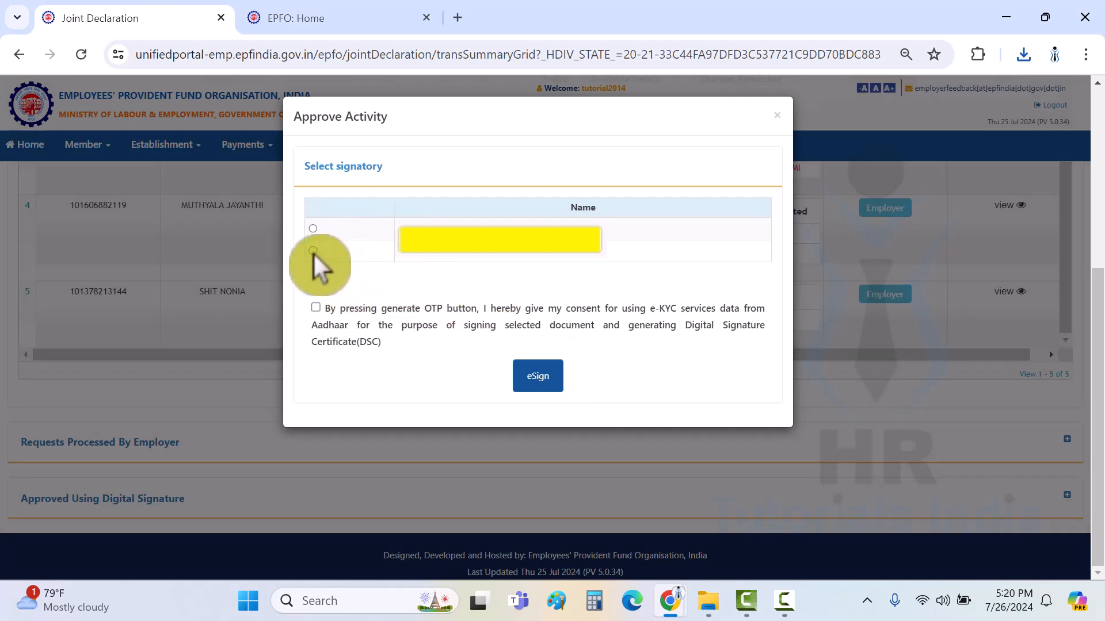
Select the second listed signatory and give the Aadhaar e-KYC consent for eSign, both in the approval dialog and on the consent page
click(313, 252)
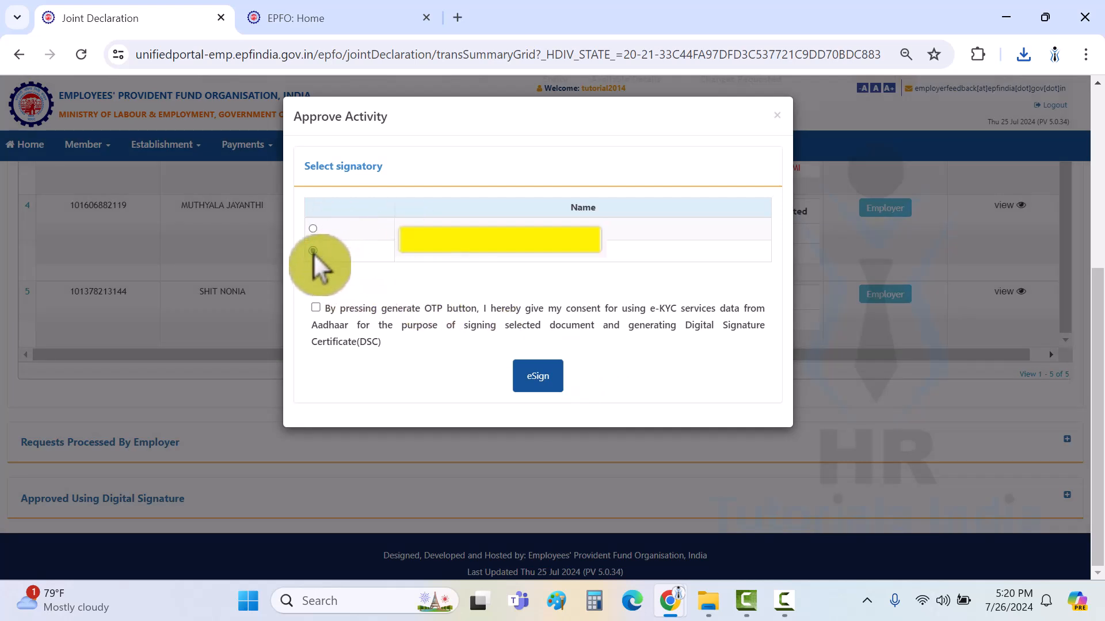
click(318, 308)
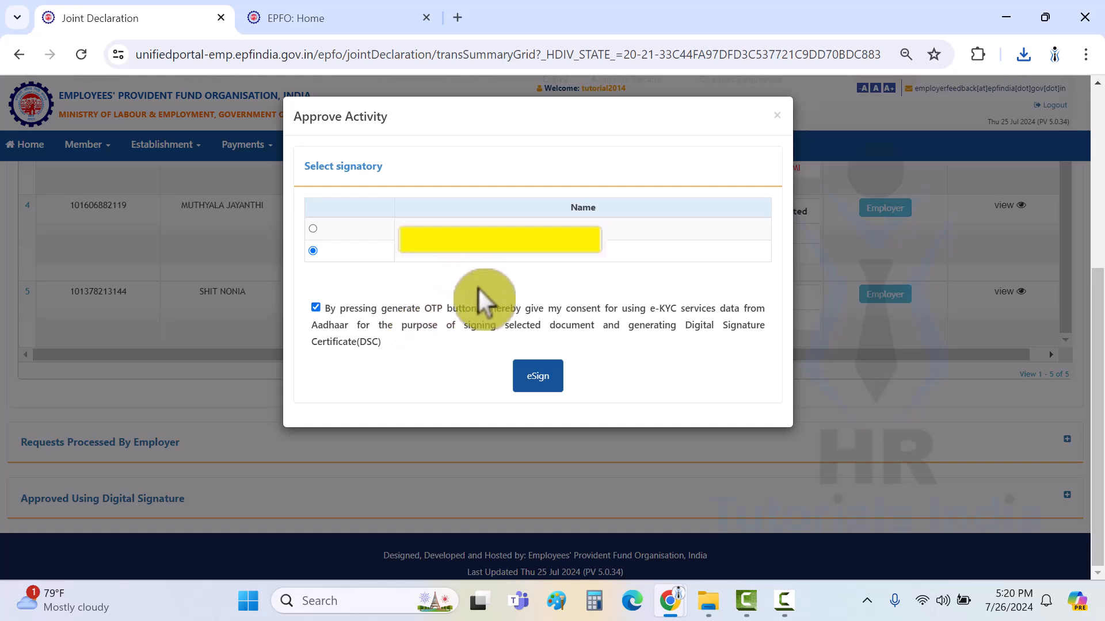
click(534, 383)
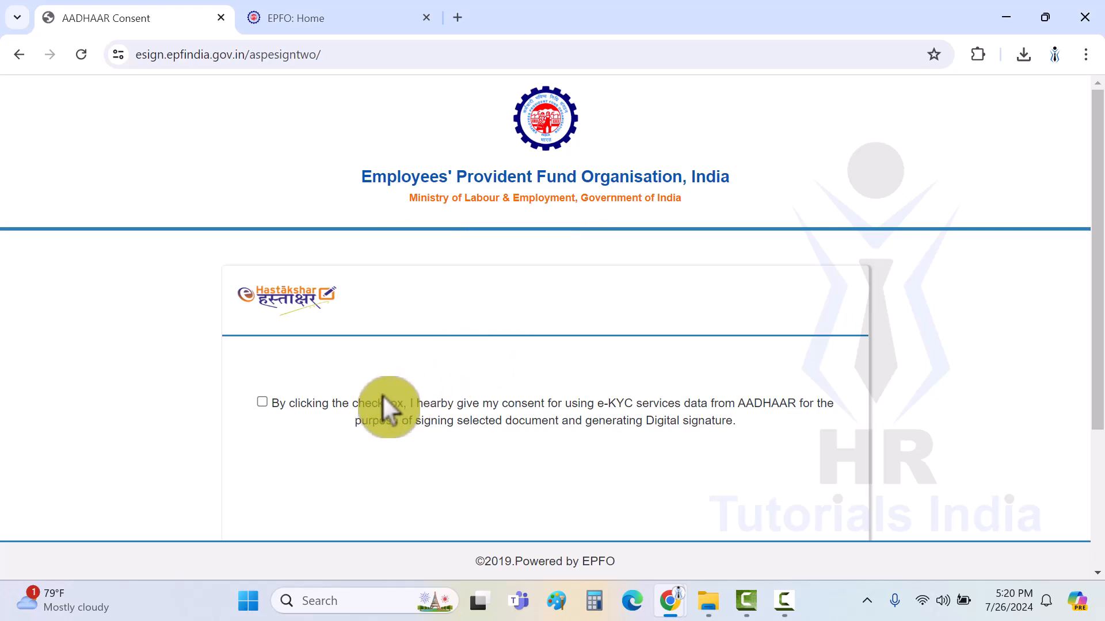
click(262, 402)
scroll(279, 434, down, 2)
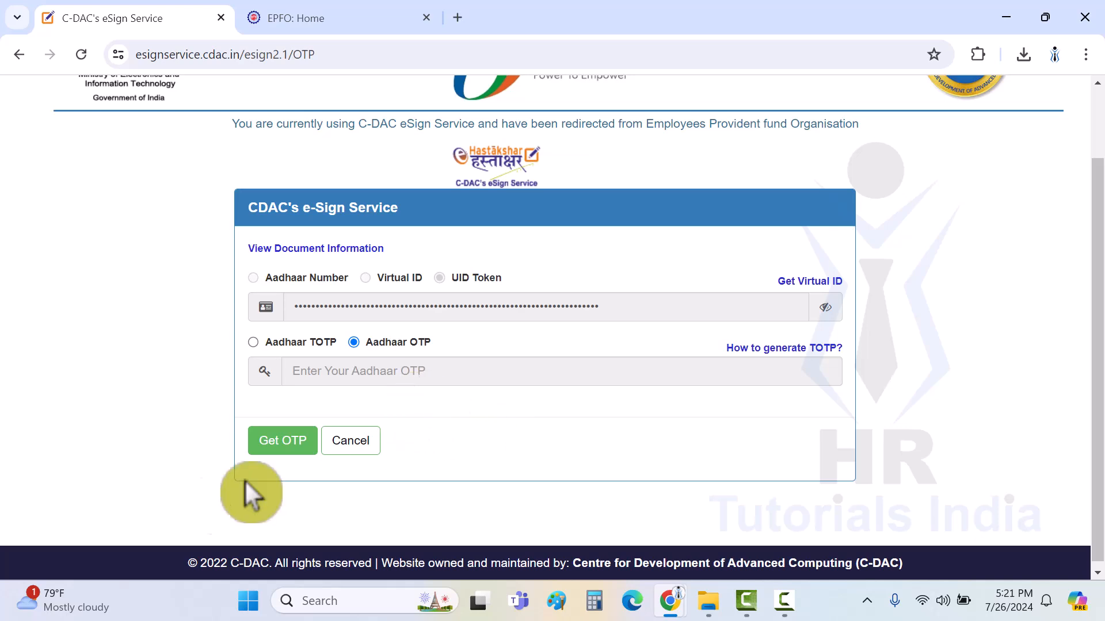
Request an Aadhaar OTP, enter the received code and submit the e-signature
click(285, 448)
click(331, 375)
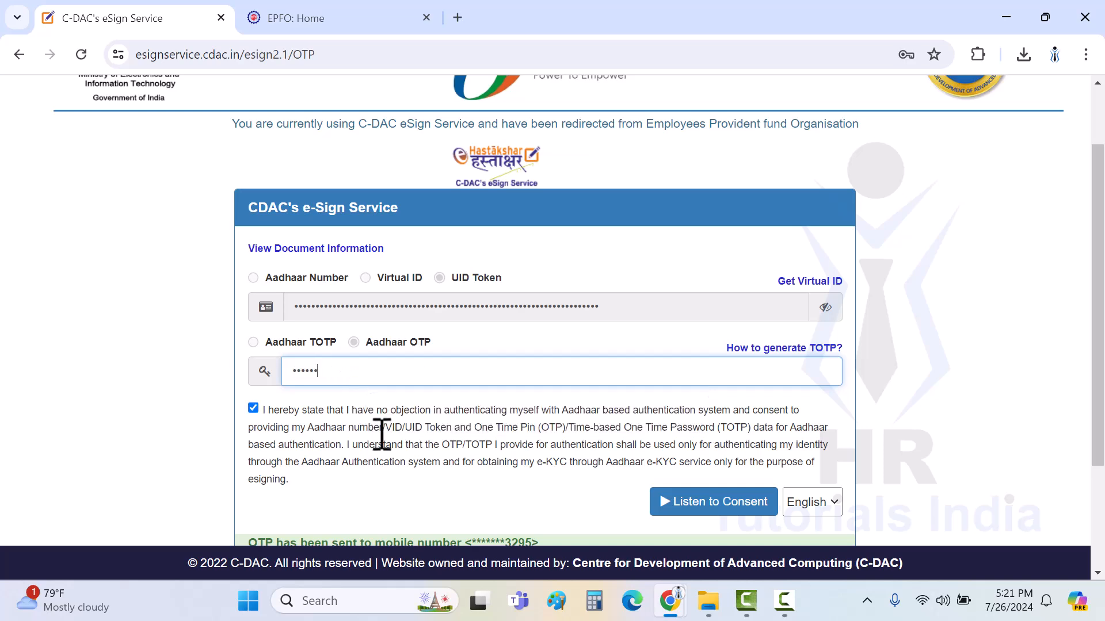
scroll(381, 433, down, 1)
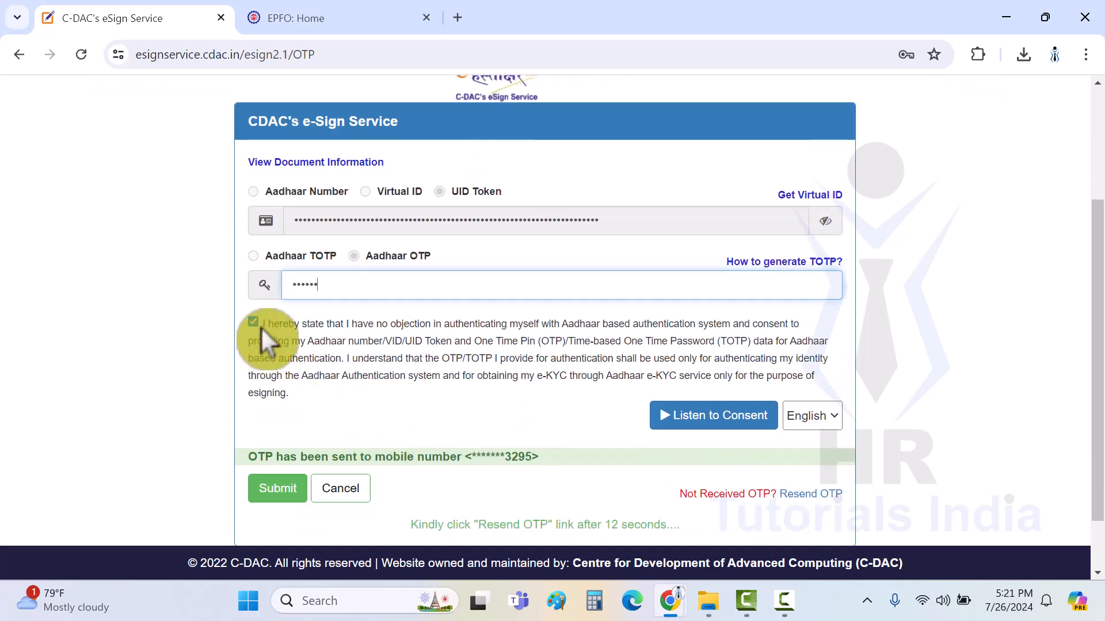
click(277, 490)
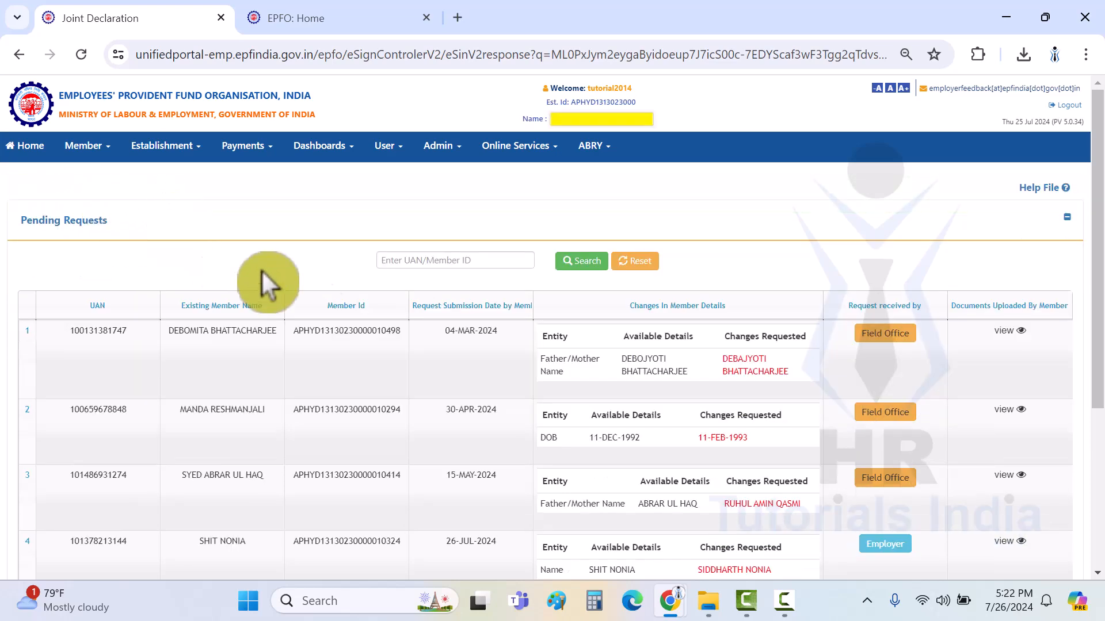
Check which requests remain in the pending joint declaration list
scroll(561, 358, down, 5)
scroll(574, 389, up, 3)
scroll(634, 446, down, 1)
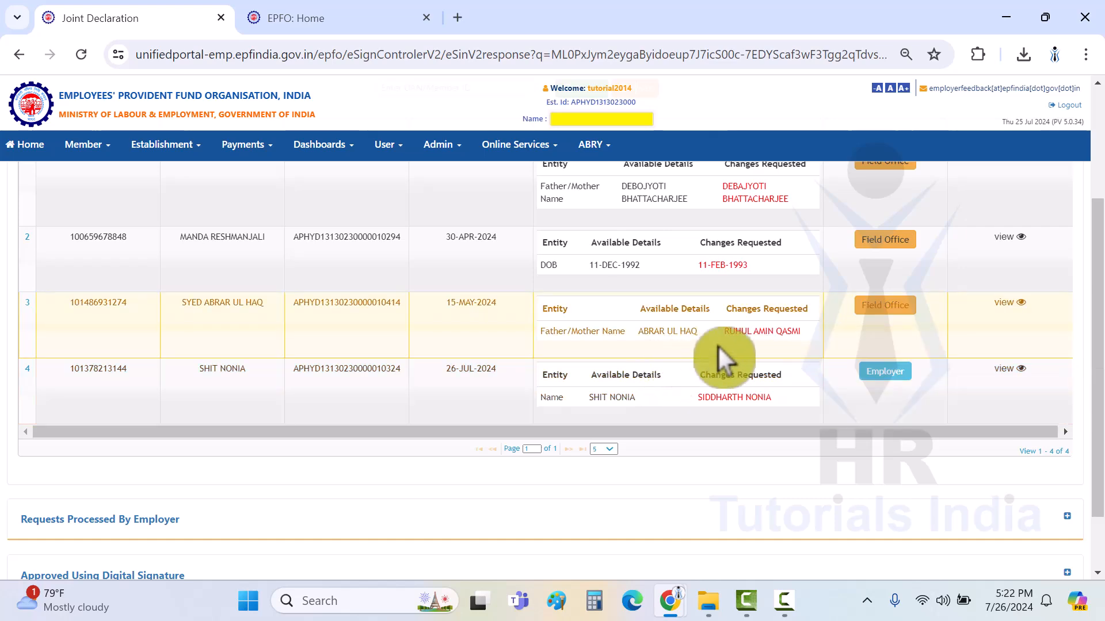
scroll(669, 433, up, 1)
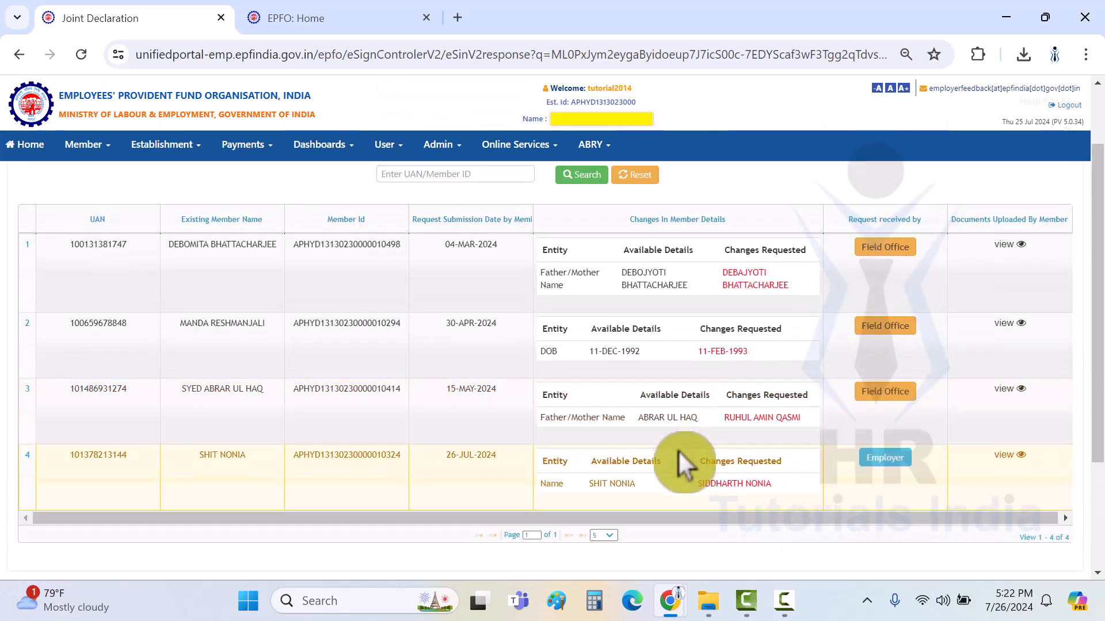